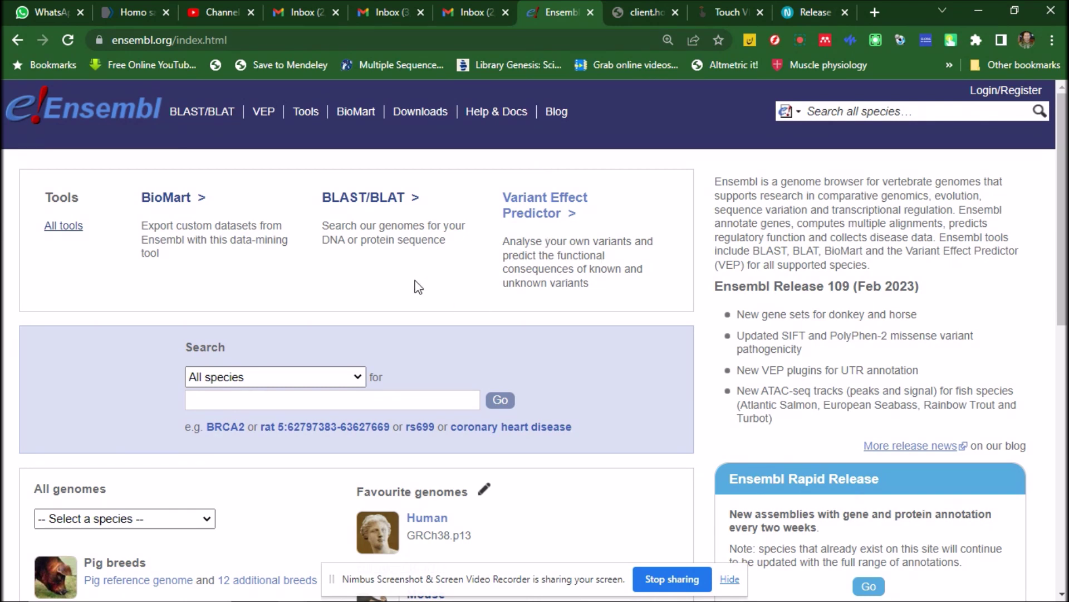
Step: Switch to the PowerPoint presentation showing the 'Generalized gene structure' slide
mouse_move(584, 591)
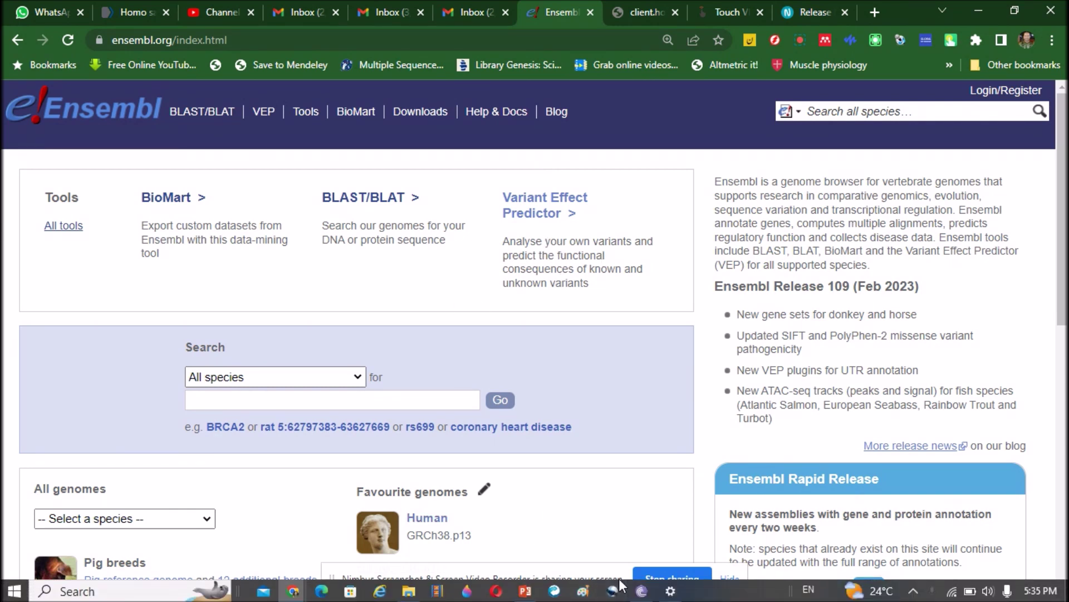
mouse_move(622, 585)
click(571, 510)
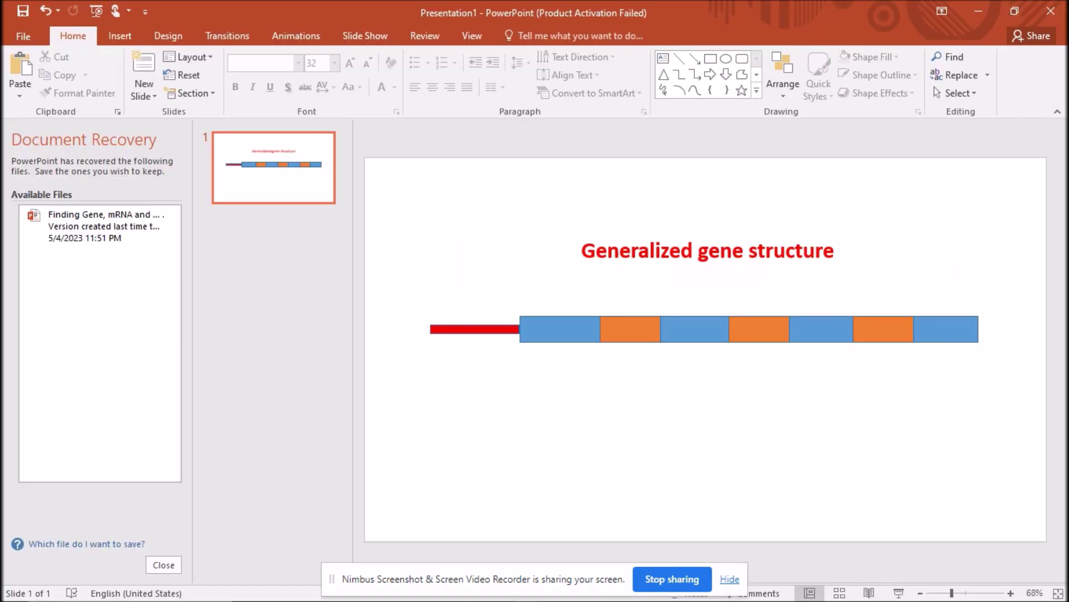
Step: Return to the Ensembl home page in the Chrome window
mouse_move(277, 596)
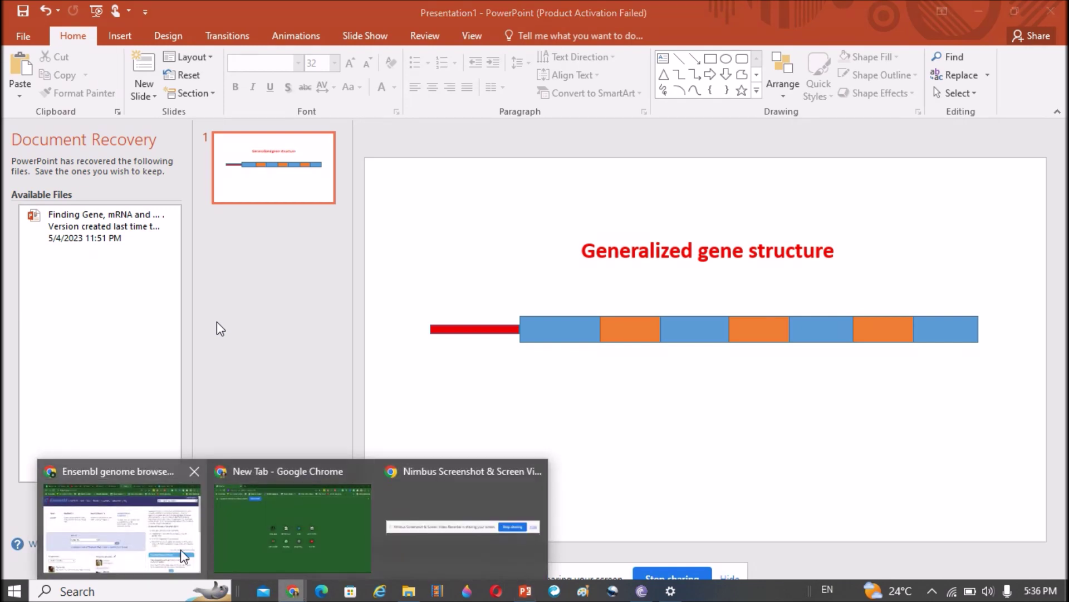
click(184, 555)
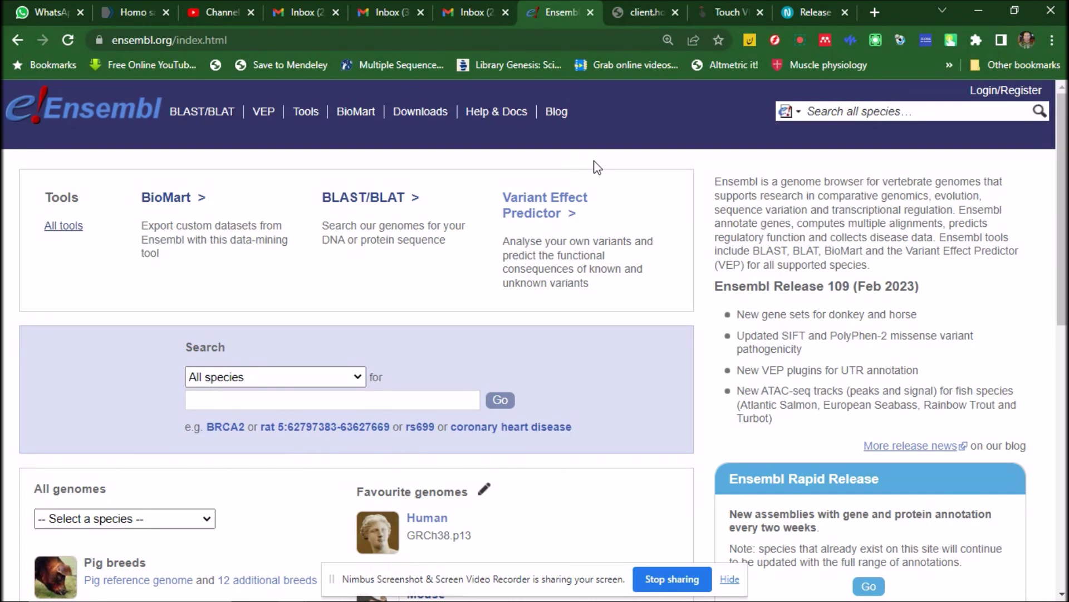
Step: Web-search 'ensembl genome browser' and accept the Yahoo cookie consent
click(403, 37)
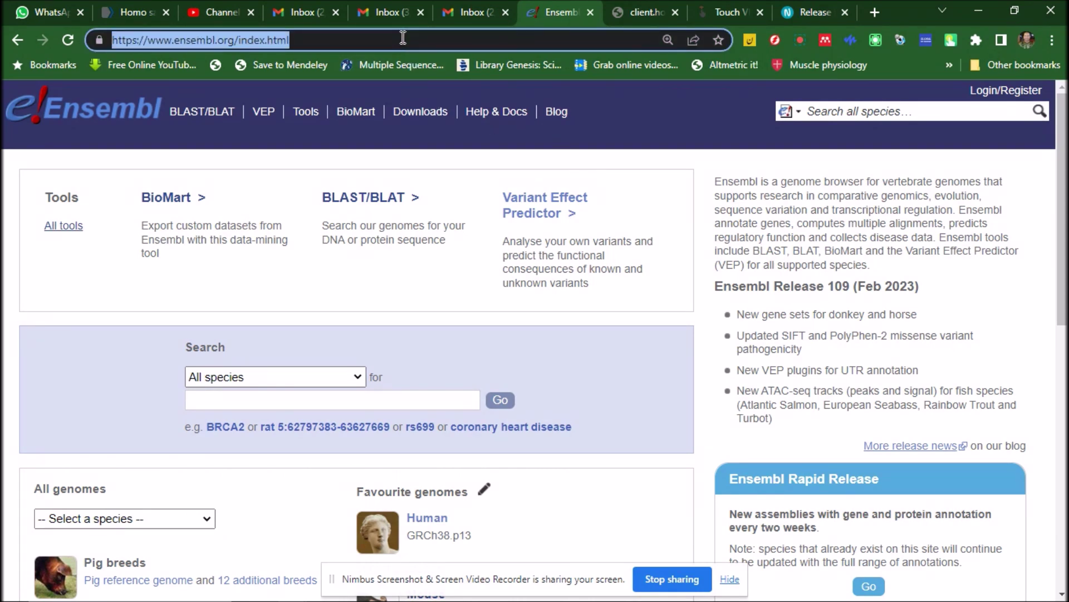
text(en)
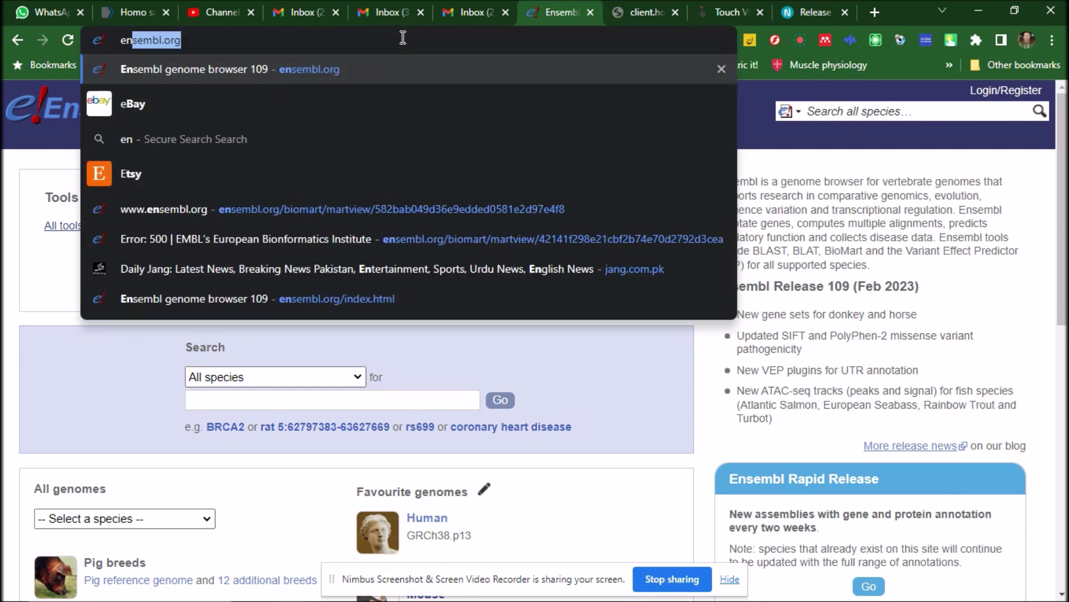
text(sembl gen)
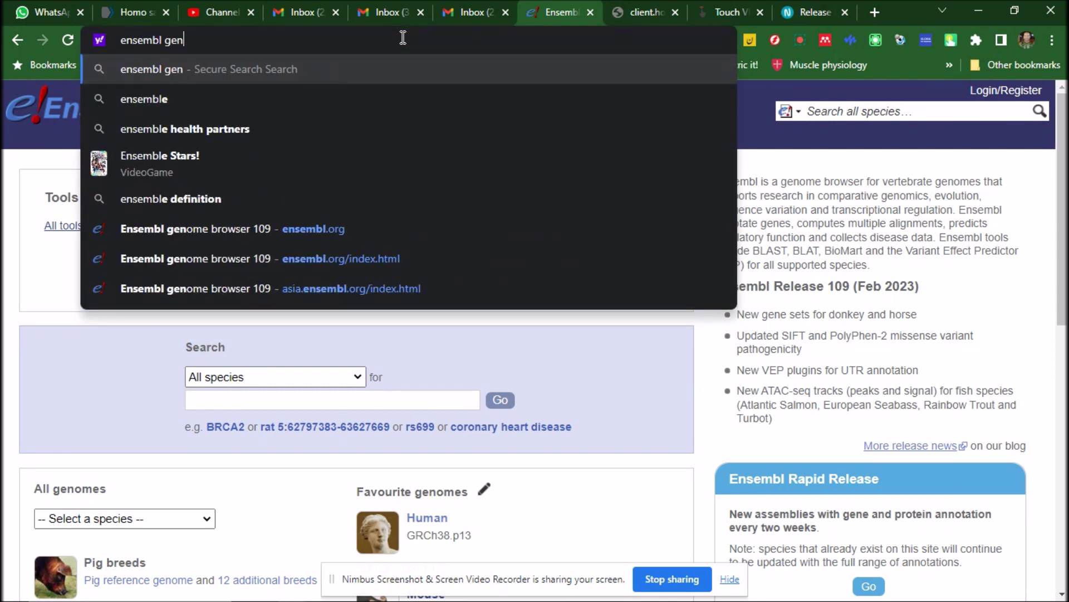
text(ome browser)
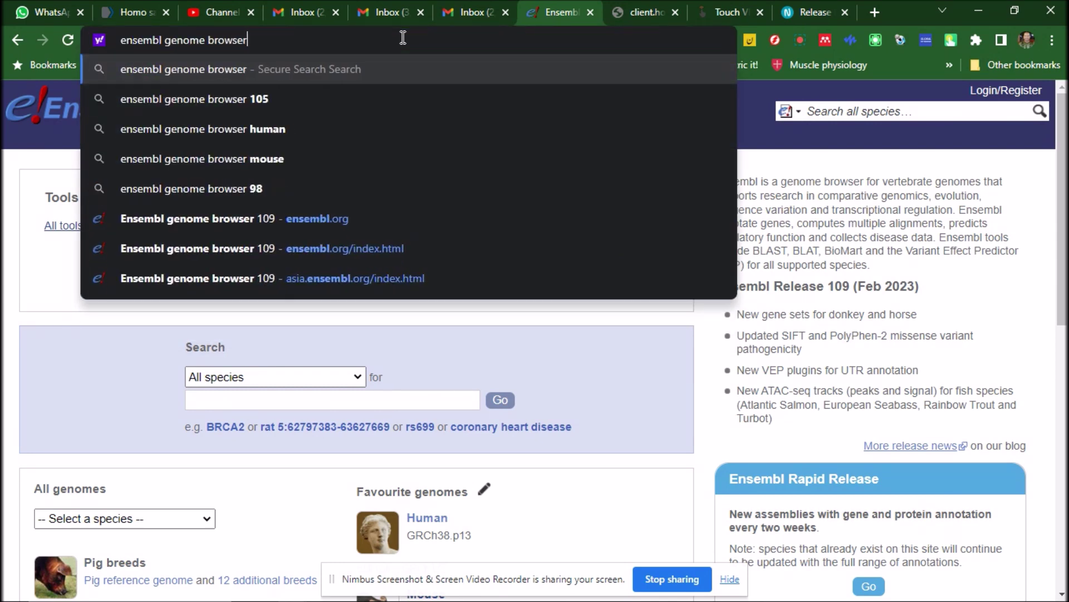
key(Return)
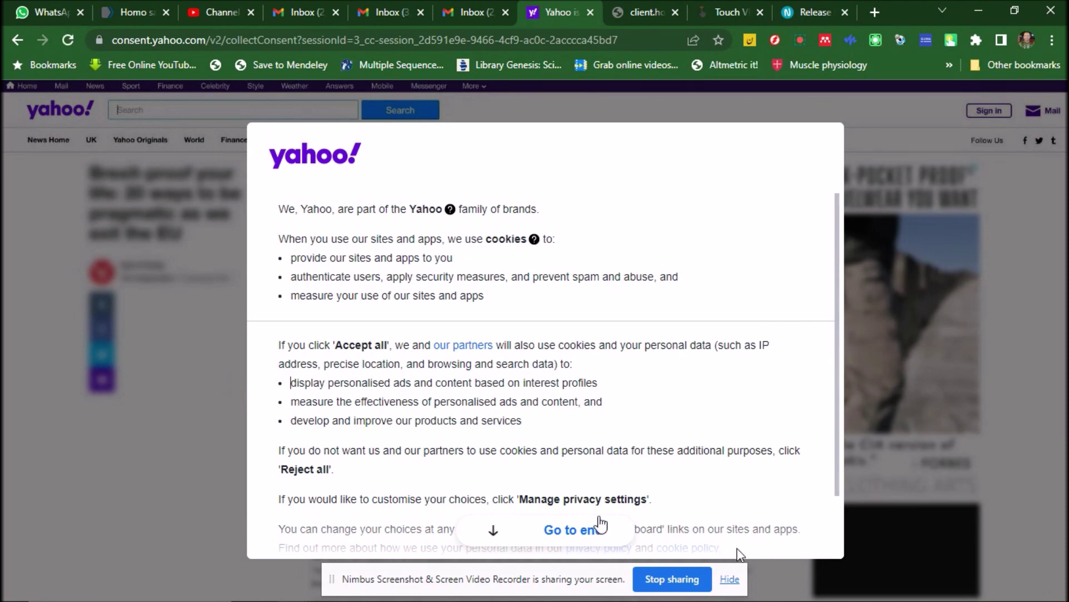
click(595, 532)
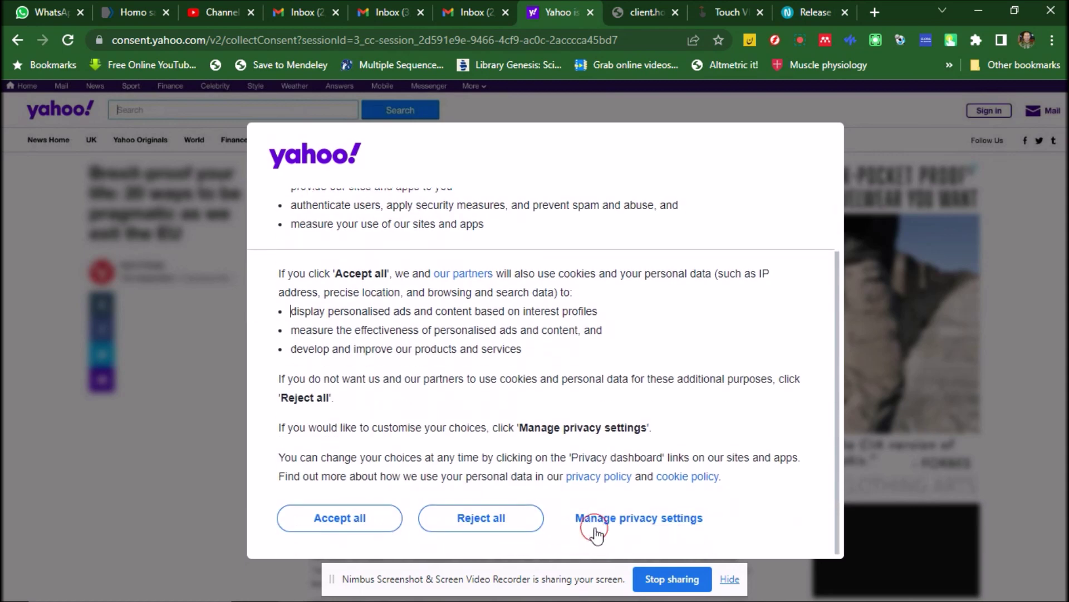
click(362, 523)
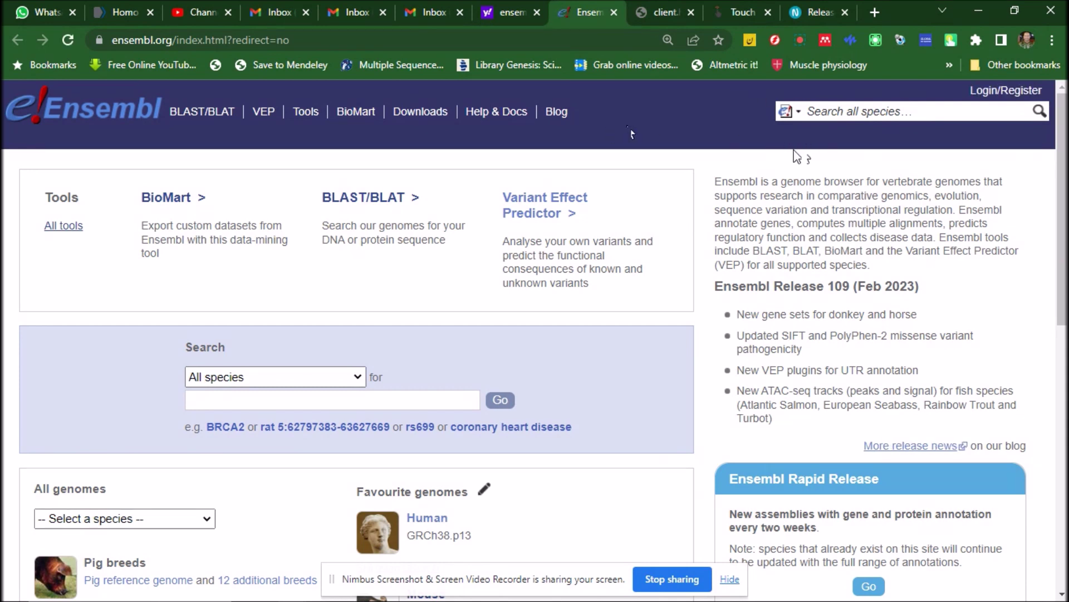
Step: Search all species for 'fermitin' and restrict the 4246 results to the Gene category
click(844, 111)
text(fermitin)
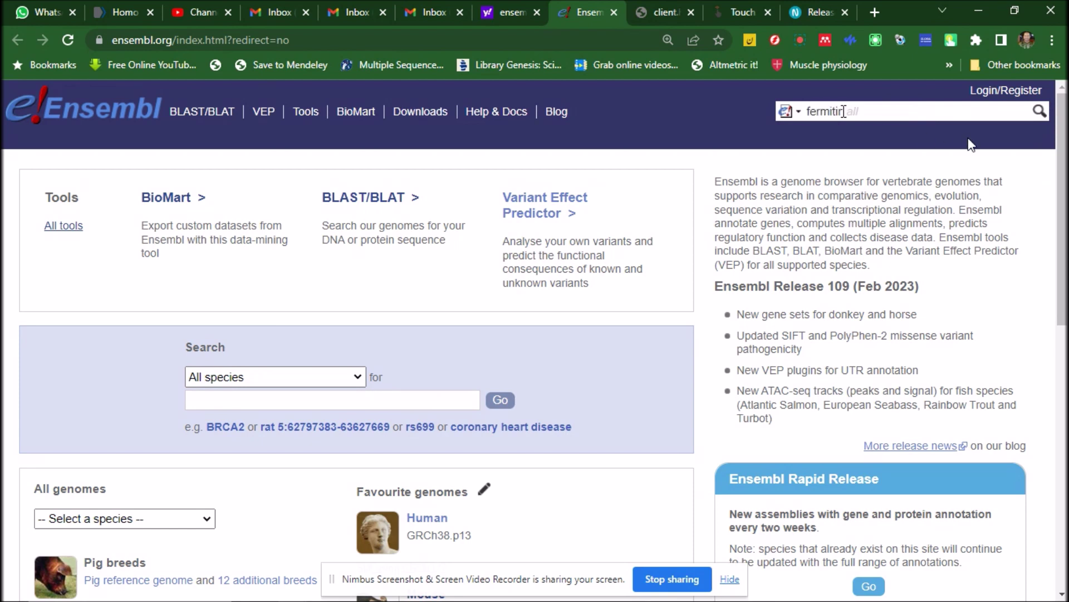
click(1038, 111)
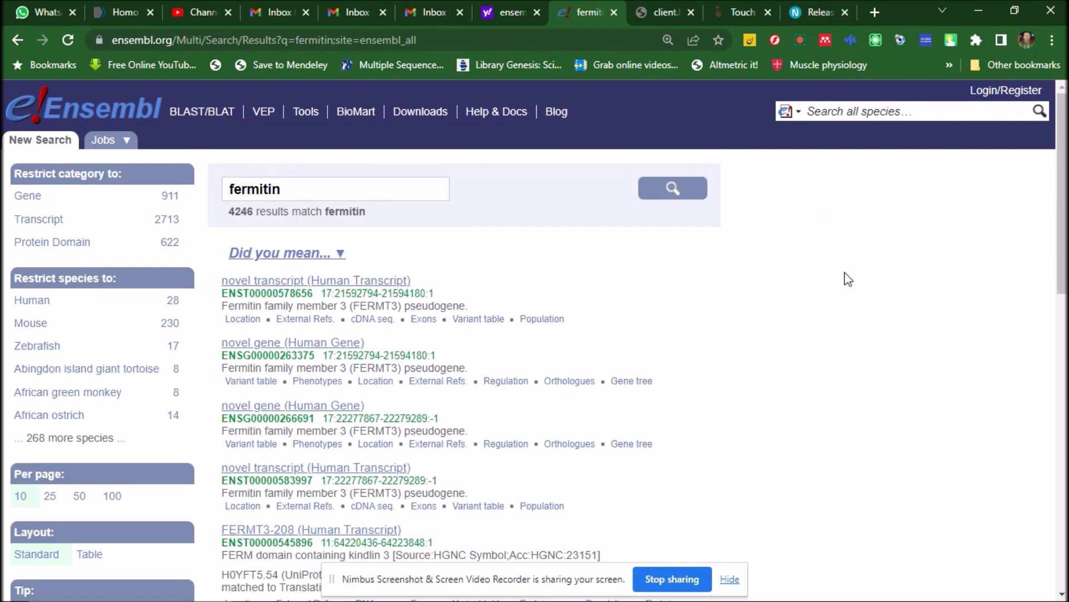
click(31, 197)
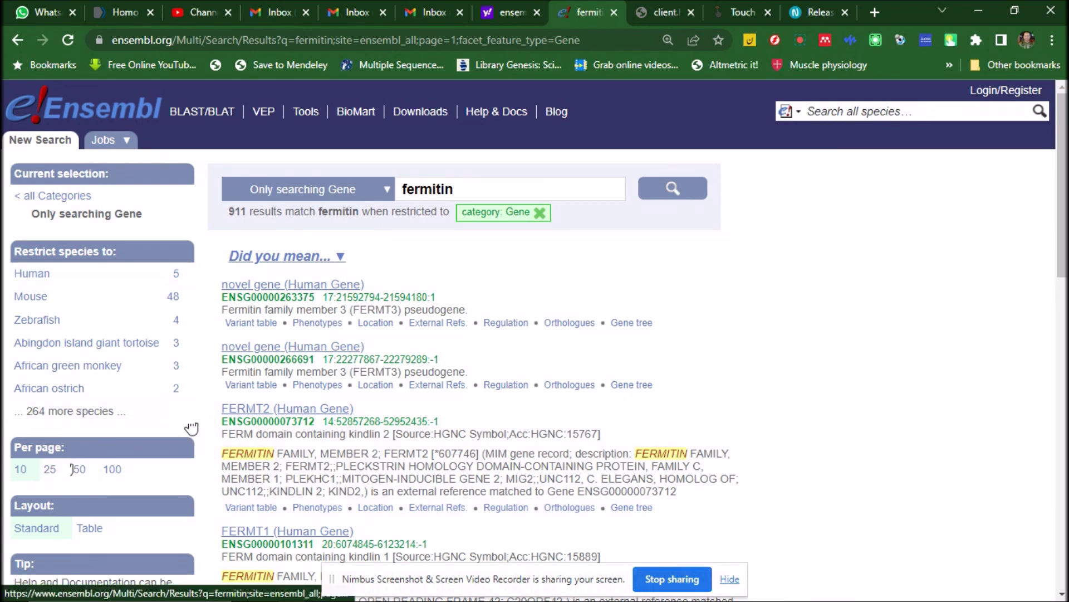
Step: Filter the fermitin gene results to Human, leaving 5 matches such as FERMT1–3
click(76, 429)
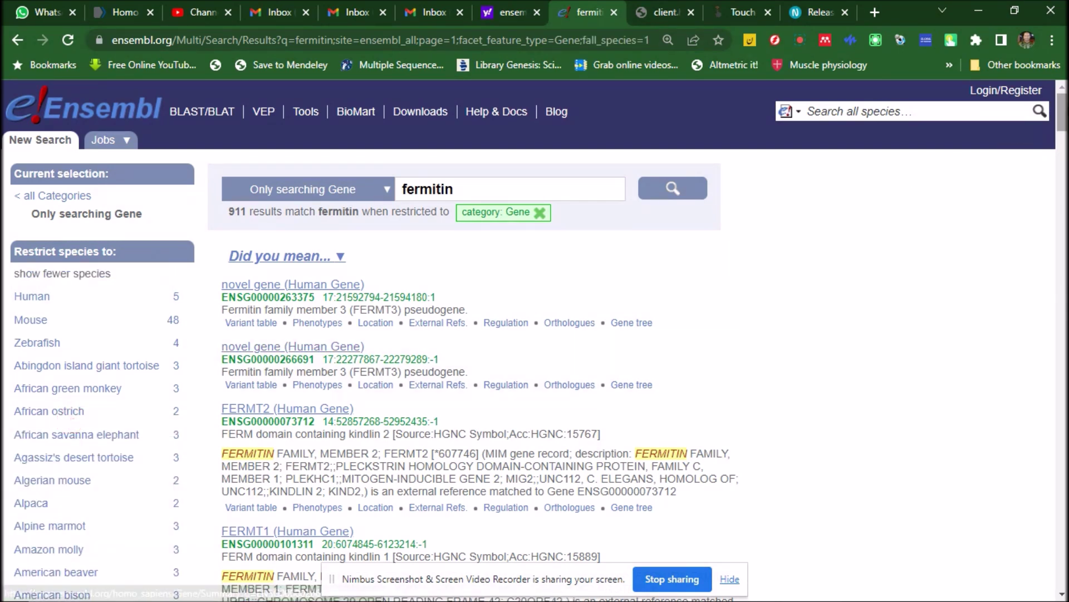
scroll(535, 340, down, 5)
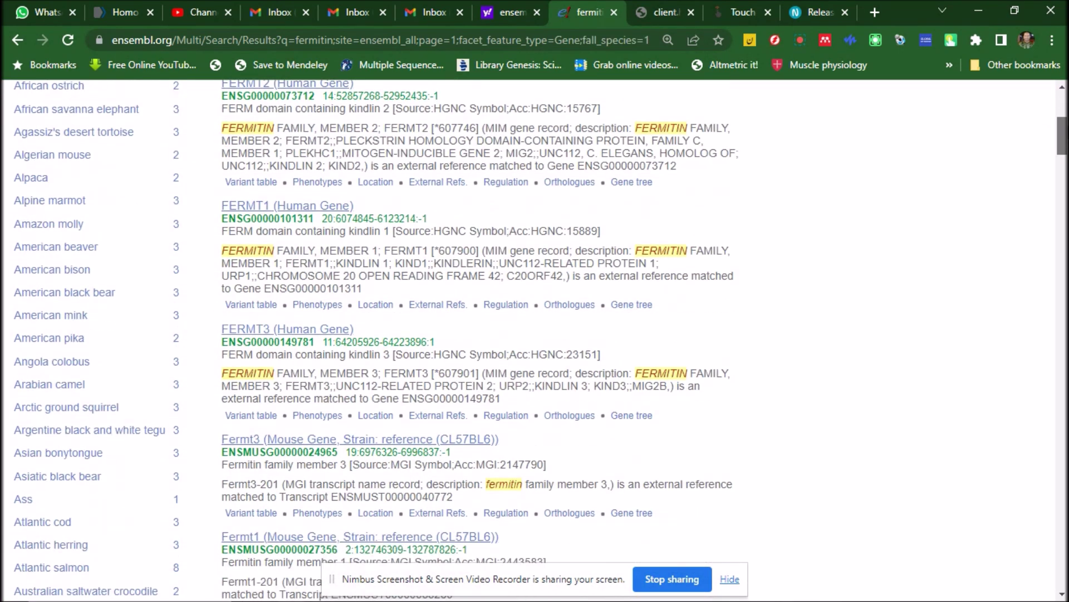
drag(1062, 136, 1061, 225)
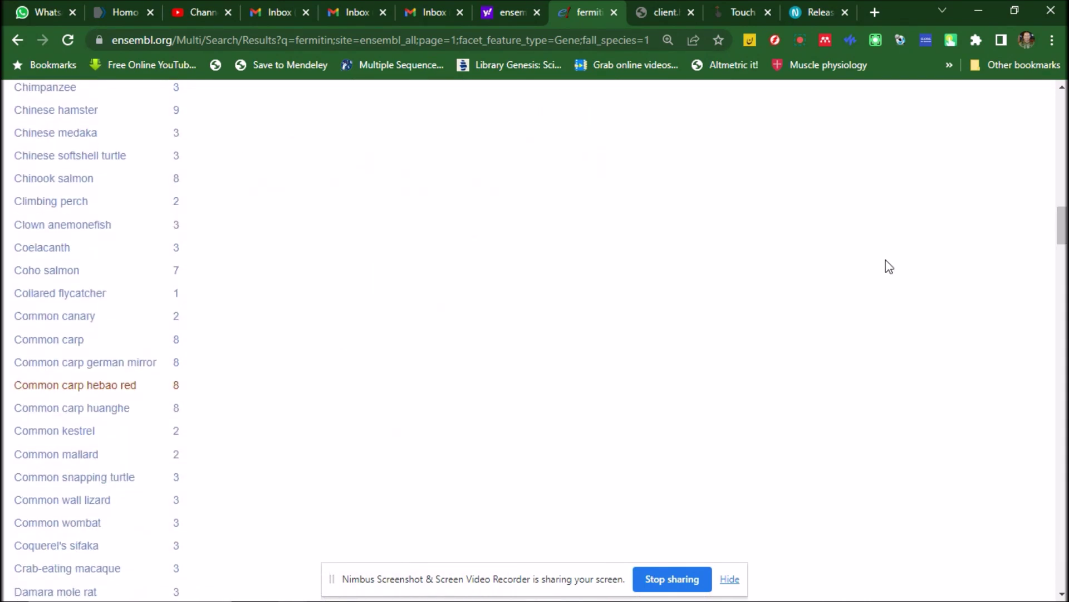
key(ctrl+f)
text(human)
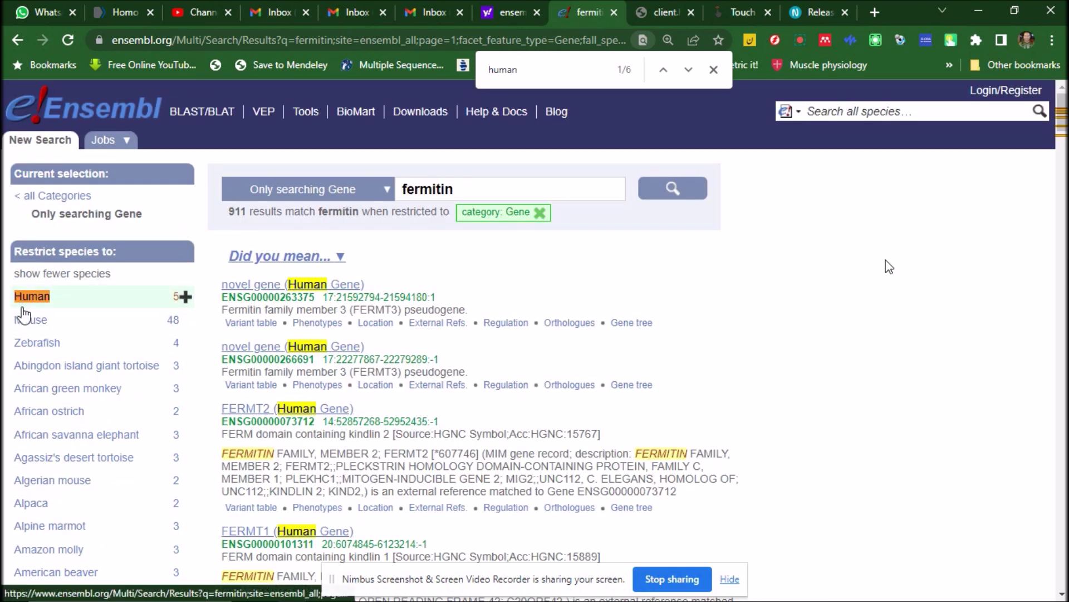
click(23, 308)
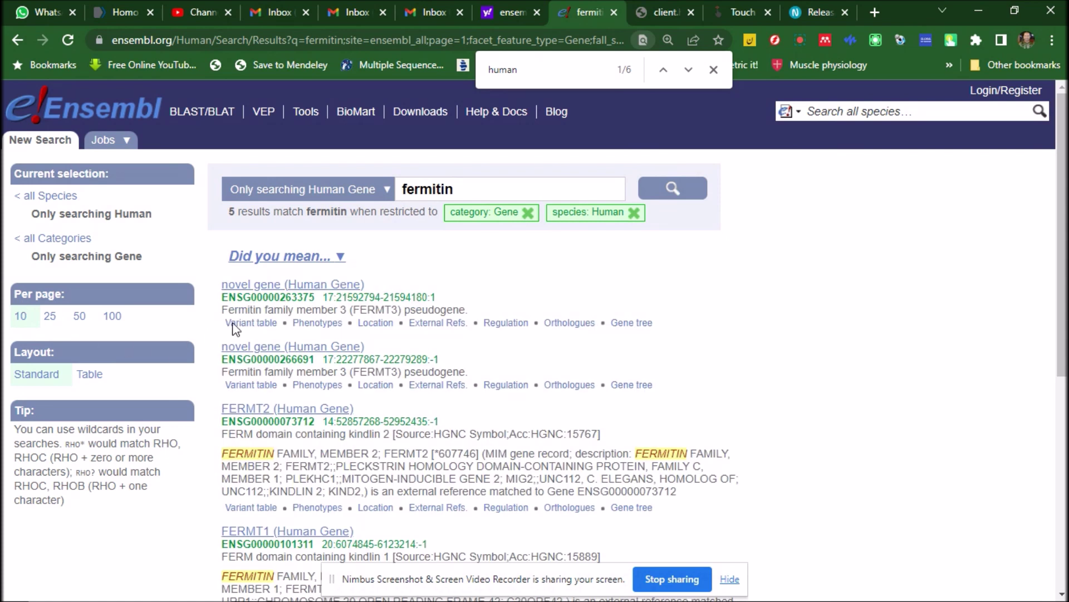
click(270, 415)
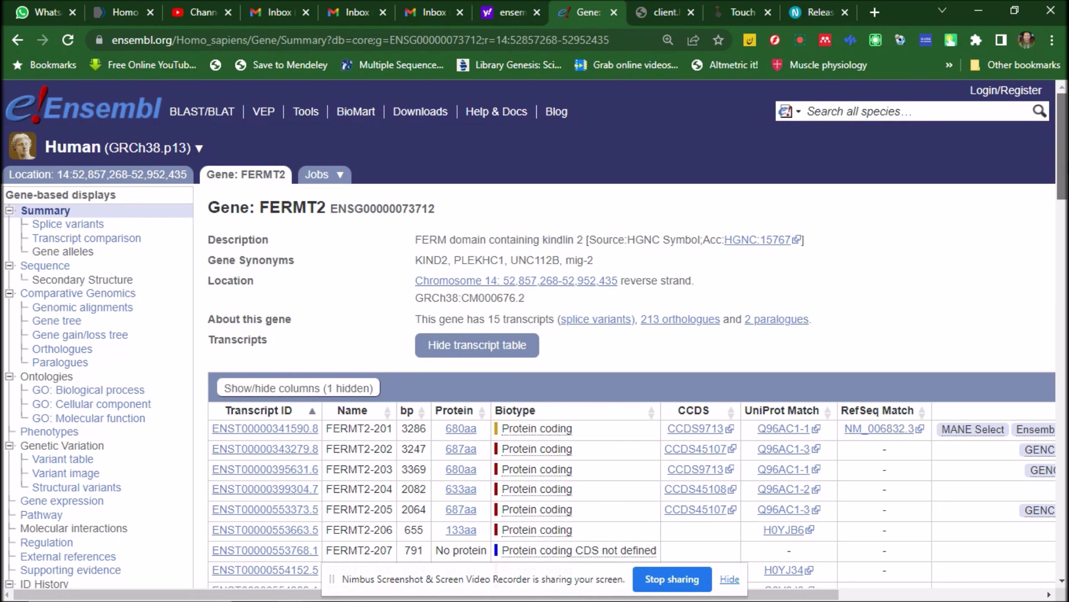
scroll(1065, 185, down, 2)
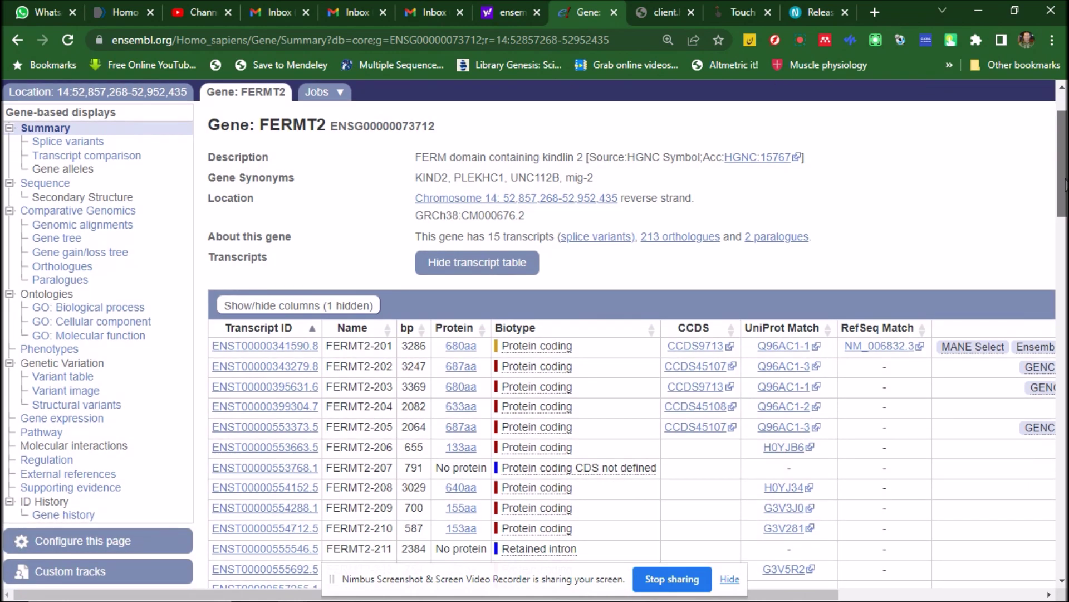
scroll(1065, 186, down, 1)
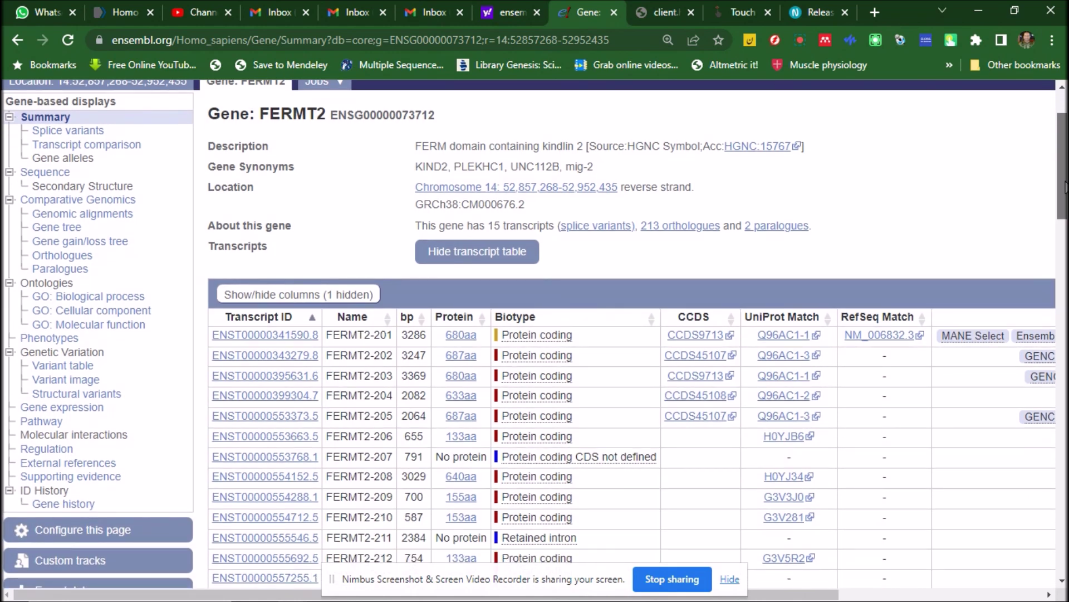
scroll(1065, 179, up, 1)
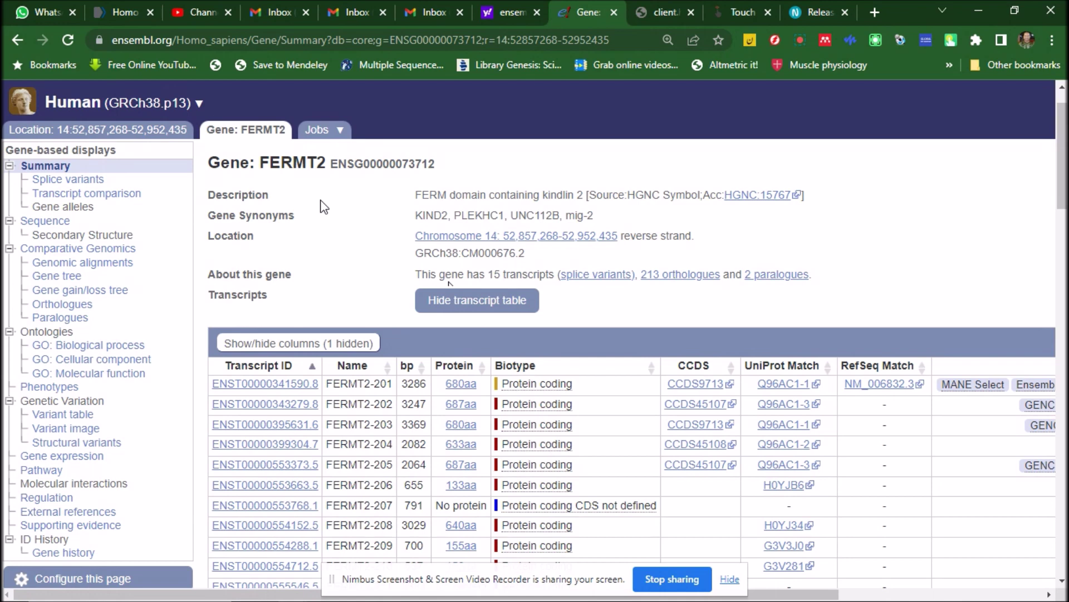
scroll(450, 286, up, 1)
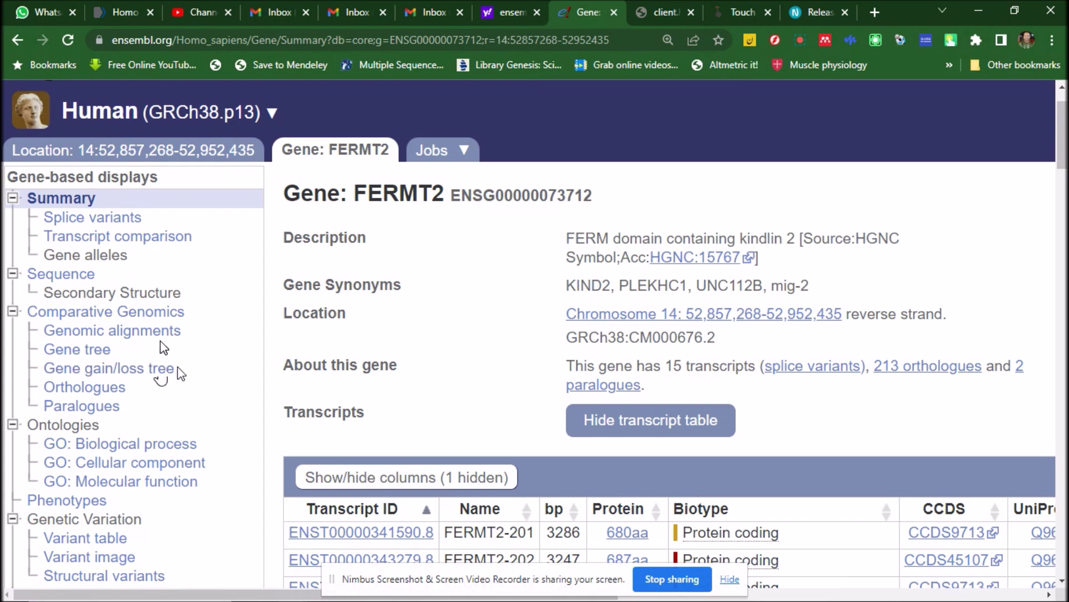
click(74, 276)
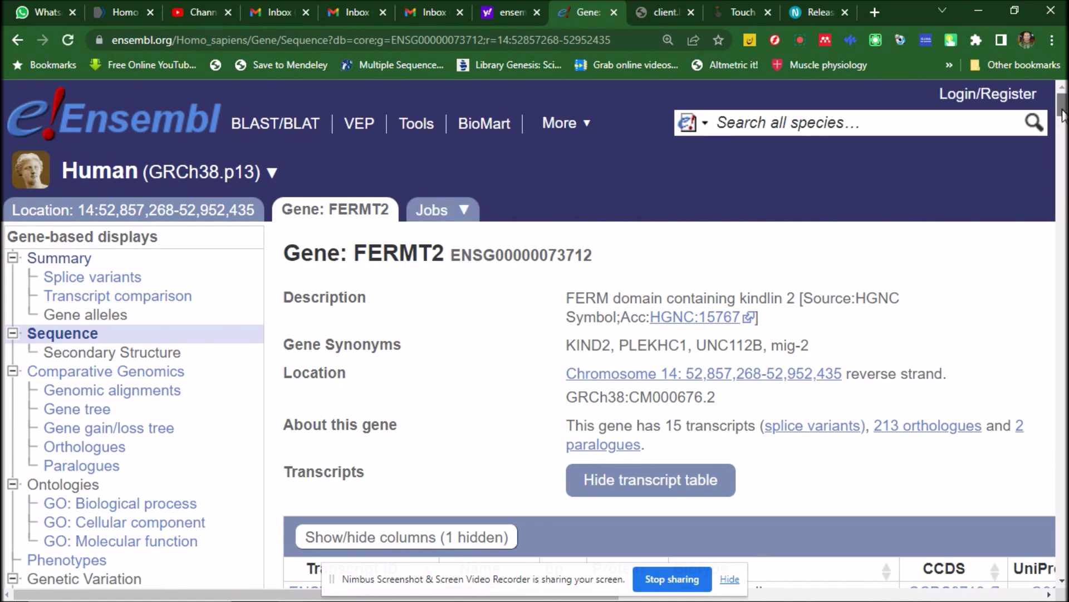
Step: Scroll through the FERMT2 marked-up genomic sequence to inspect the highlighted exons
scroll(865, 280, down, 9)
scroll(668, 334, up, 10)
scroll(669, 334, down, 5)
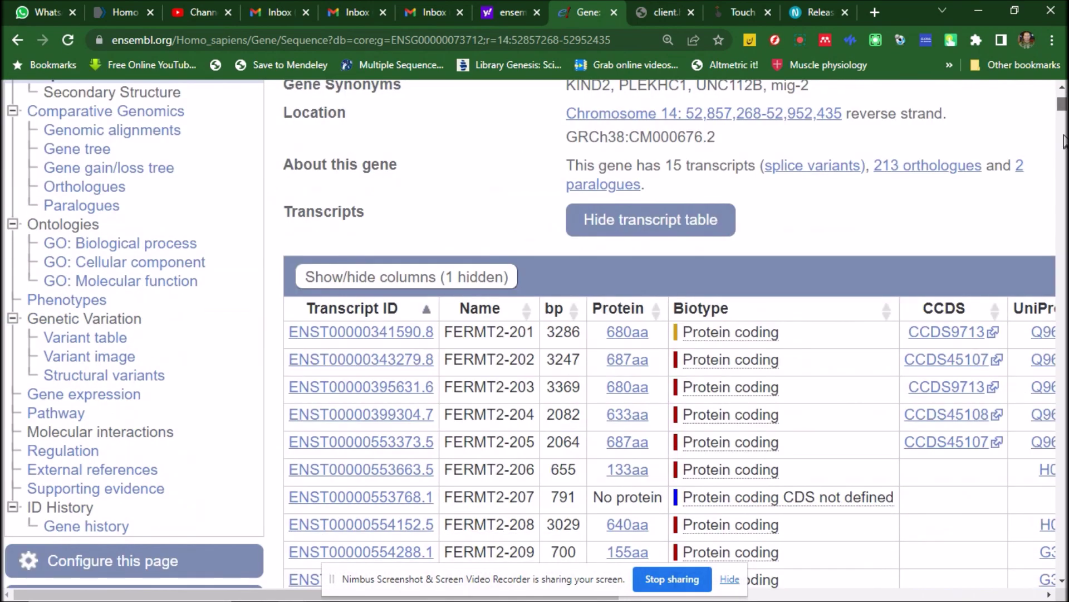
scroll(668, 334, up, 5)
scroll(1065, 145, down, 15)
scroll(1065, 148, up, 5)
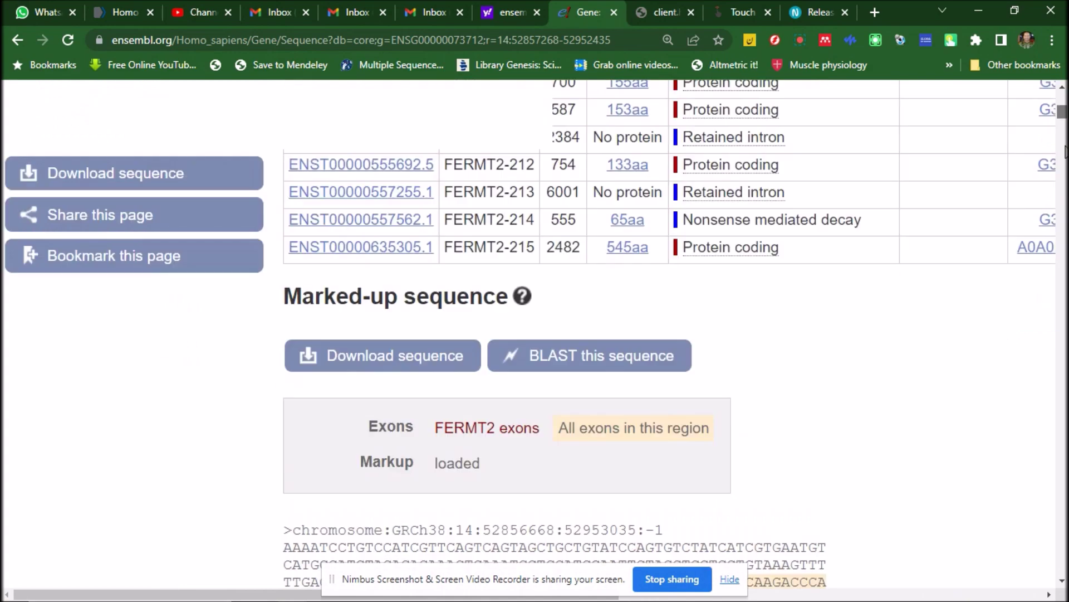
scroll(1066, 151, down, 6)
scroll(1065, 151, up, 1)
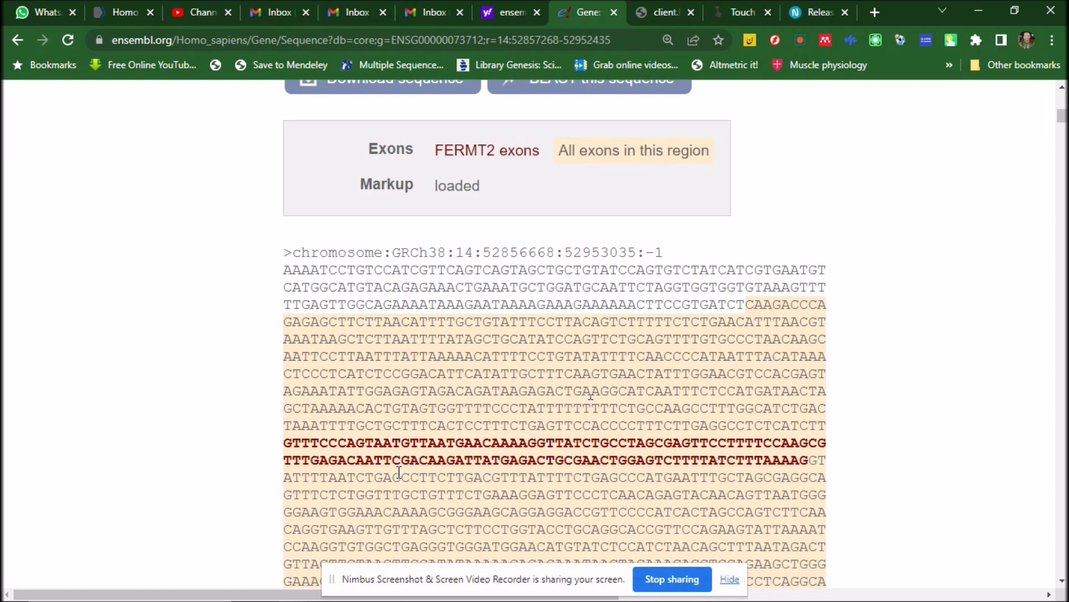
mouse_move(453, 461)
mouse_move(336, 357)
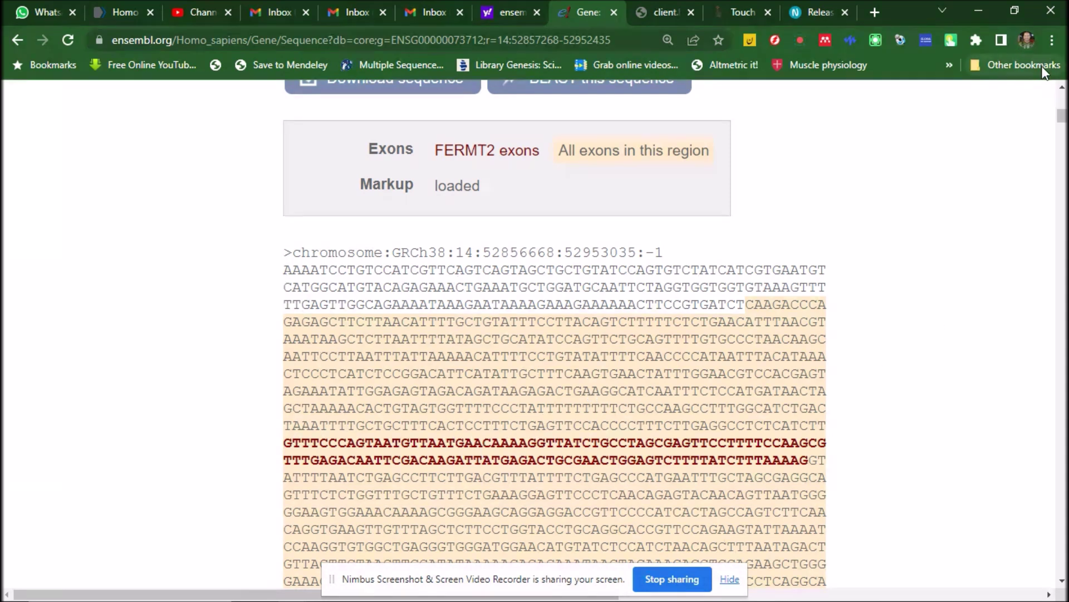
Step: Change the 5' flanking sequence from 600 to 1000 bp in the page configuration and save
click(1062, 88)
drag(1061, 88, 1062, 88)
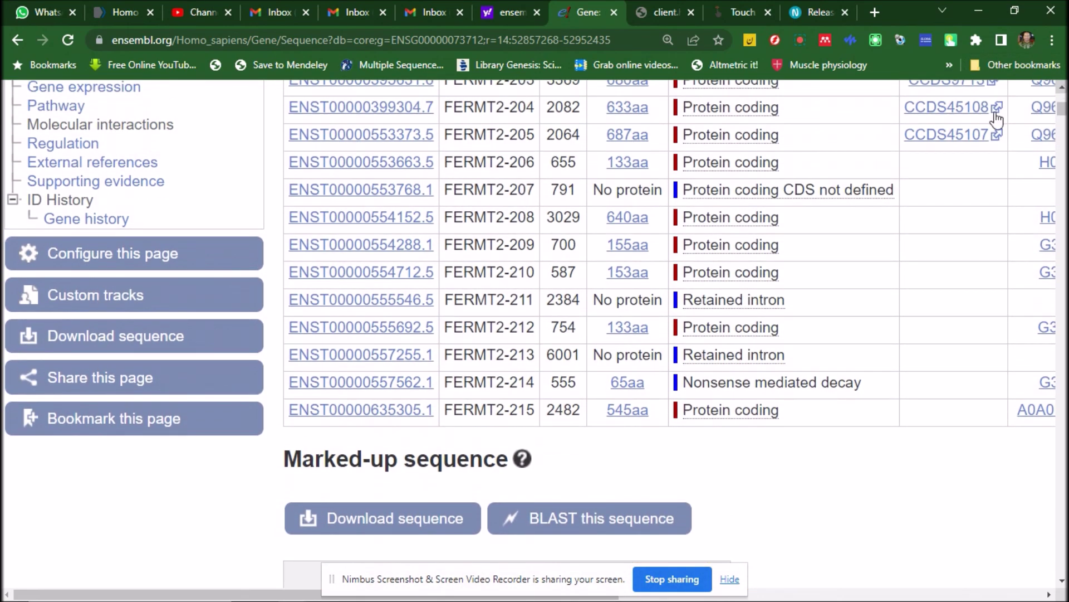
click(131, 274)
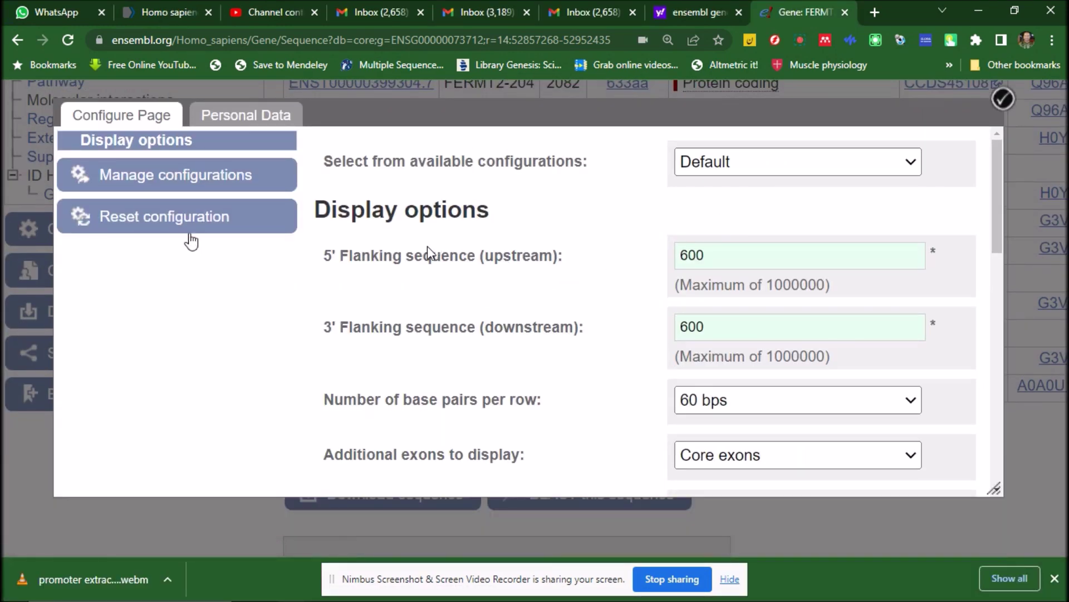
double_click(694, 260)
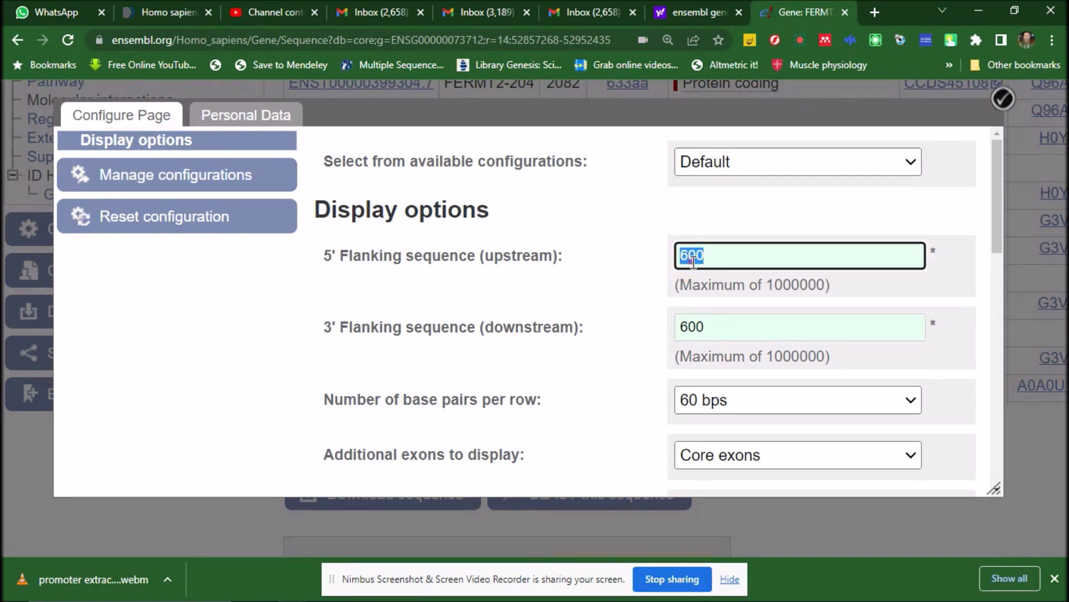
text(1000)
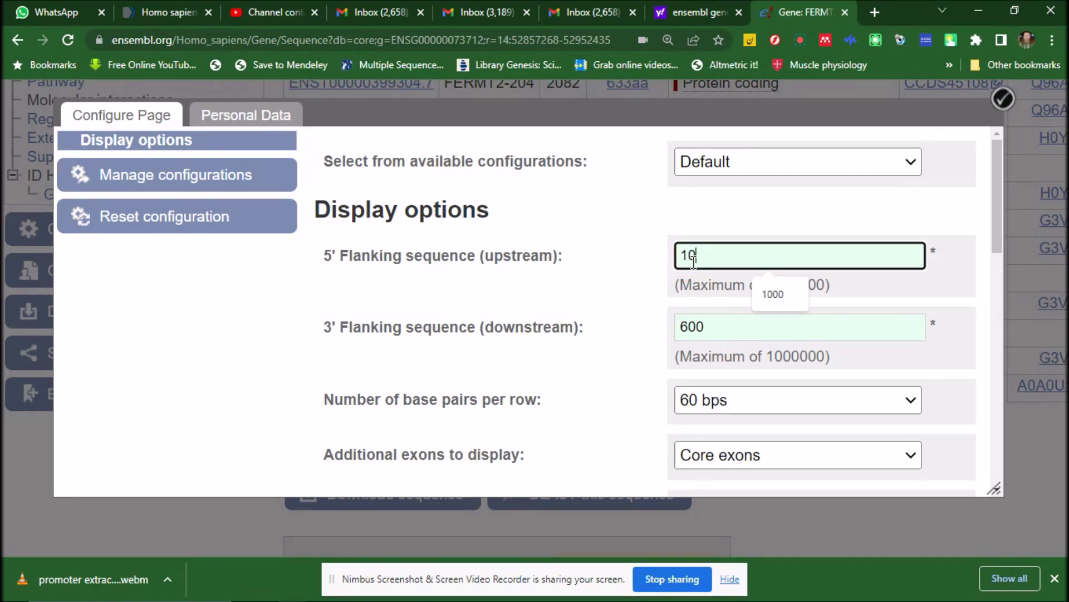
click(661, 276)
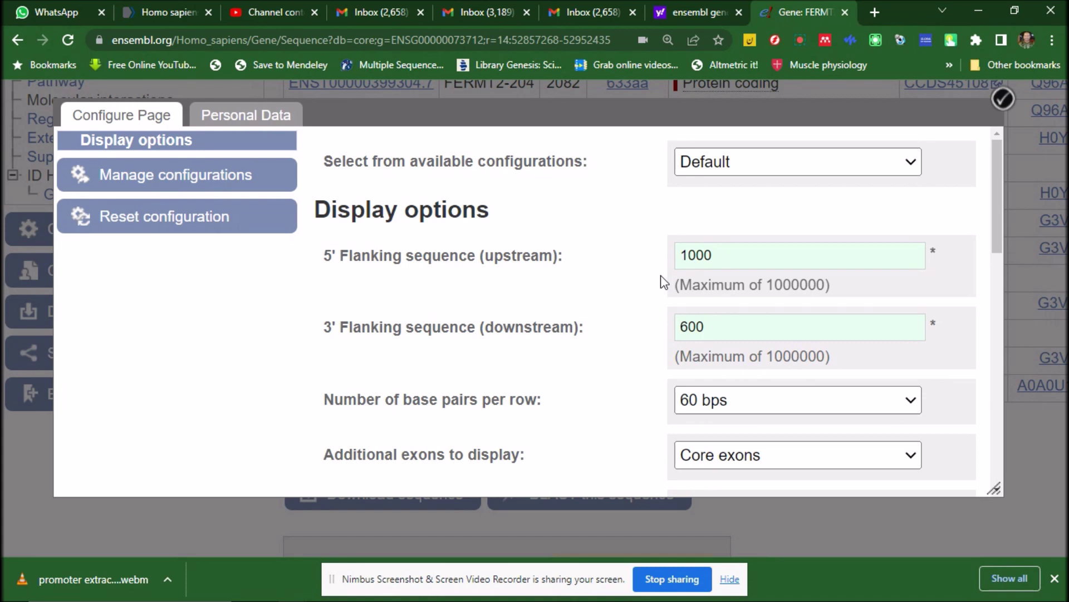
click(1007, 106)
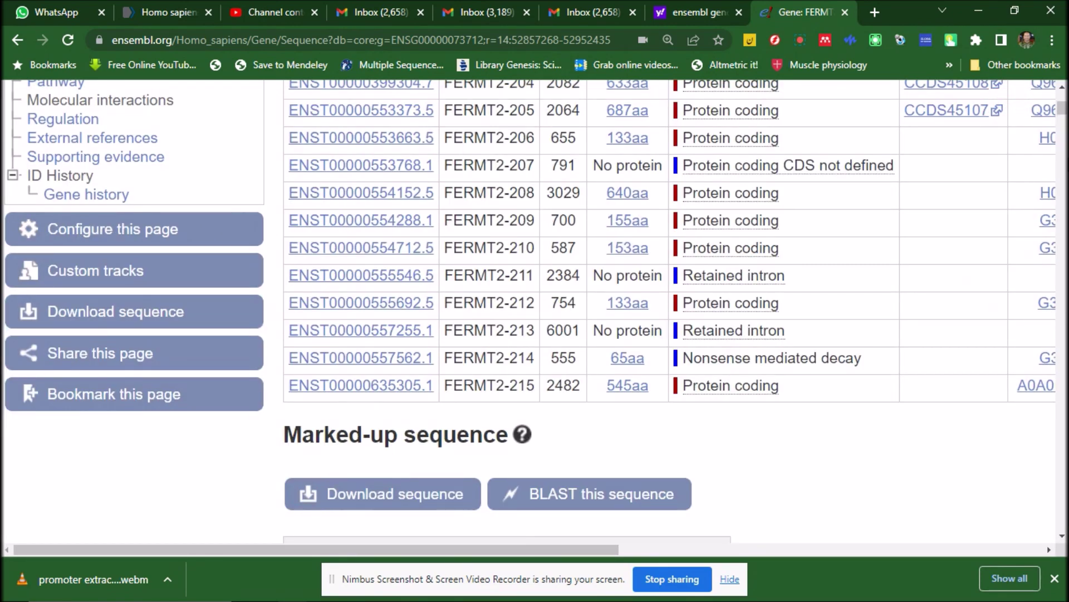
Step: Select the sequence from the start of the 1000 bp upstream flank through the first exon's end
scroll(1043, 315, down, 6)
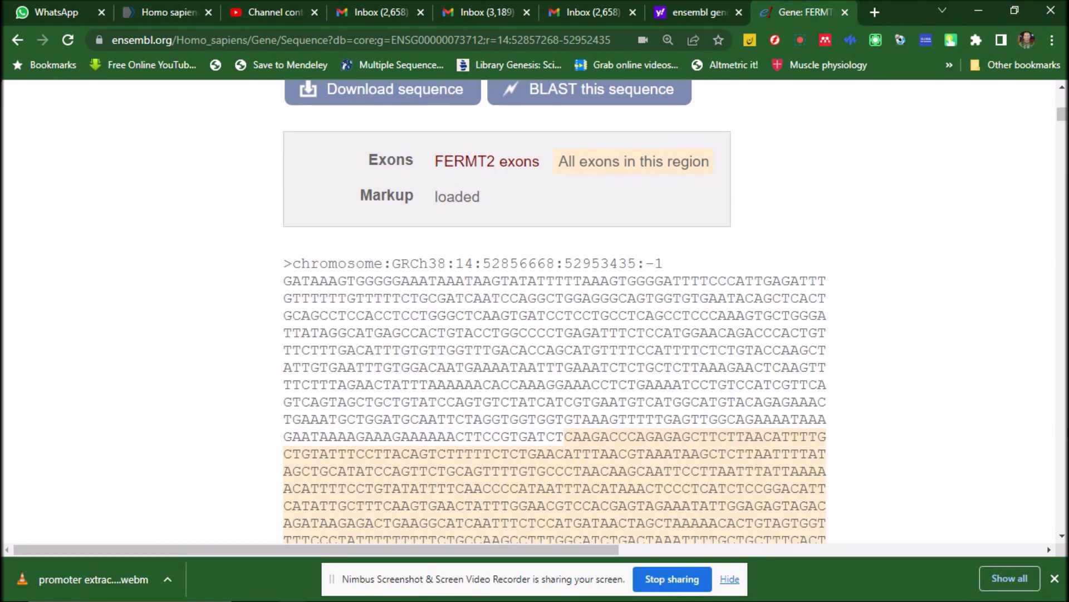
scroll(1060, 538, down, 2)
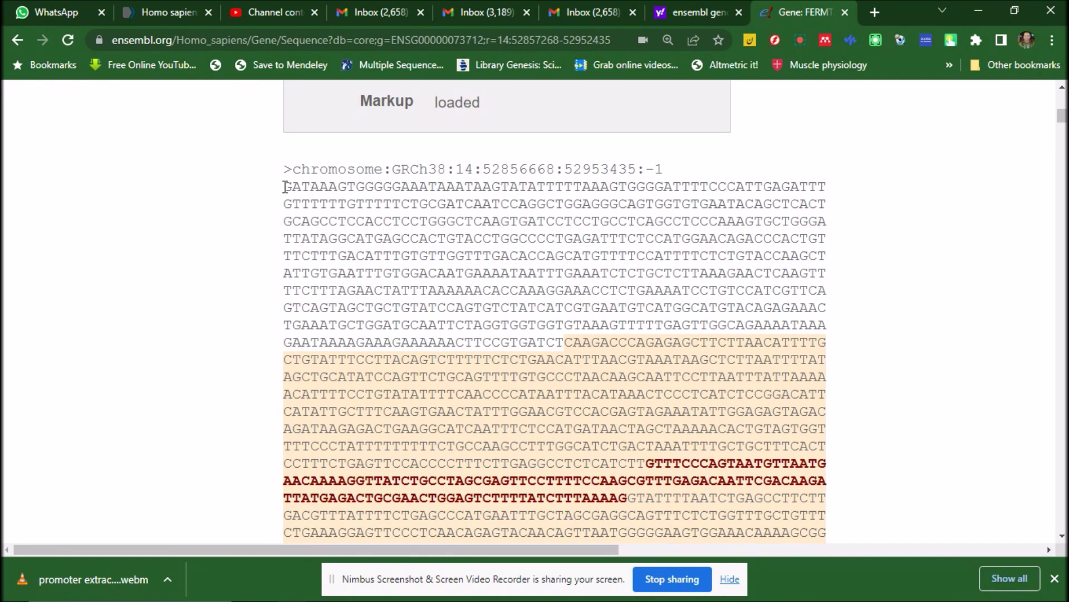
drag(285, 187, 646, 461)
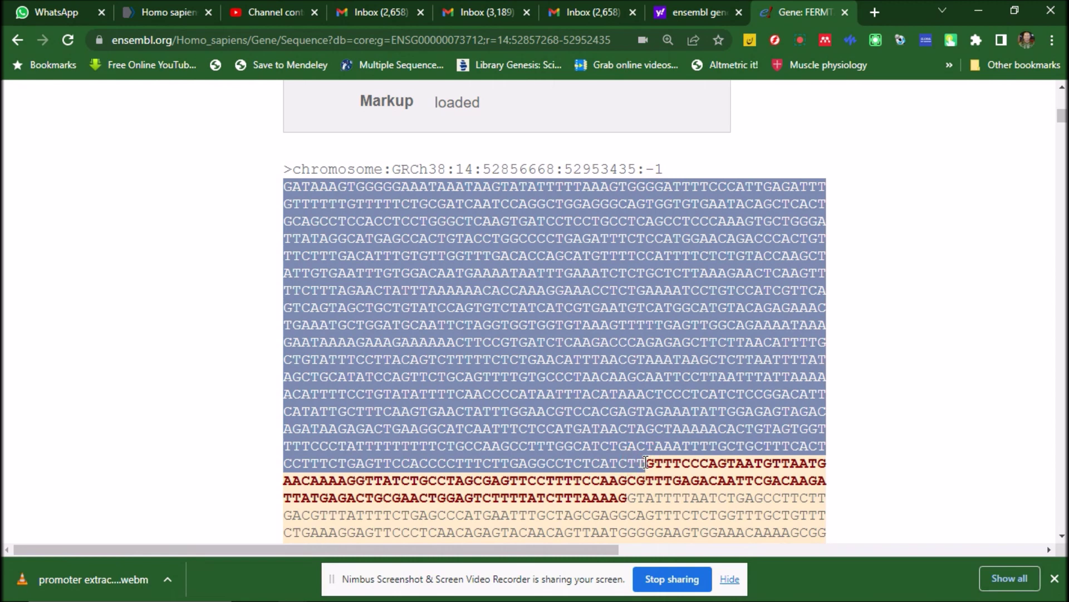
shift+click(637, 474)
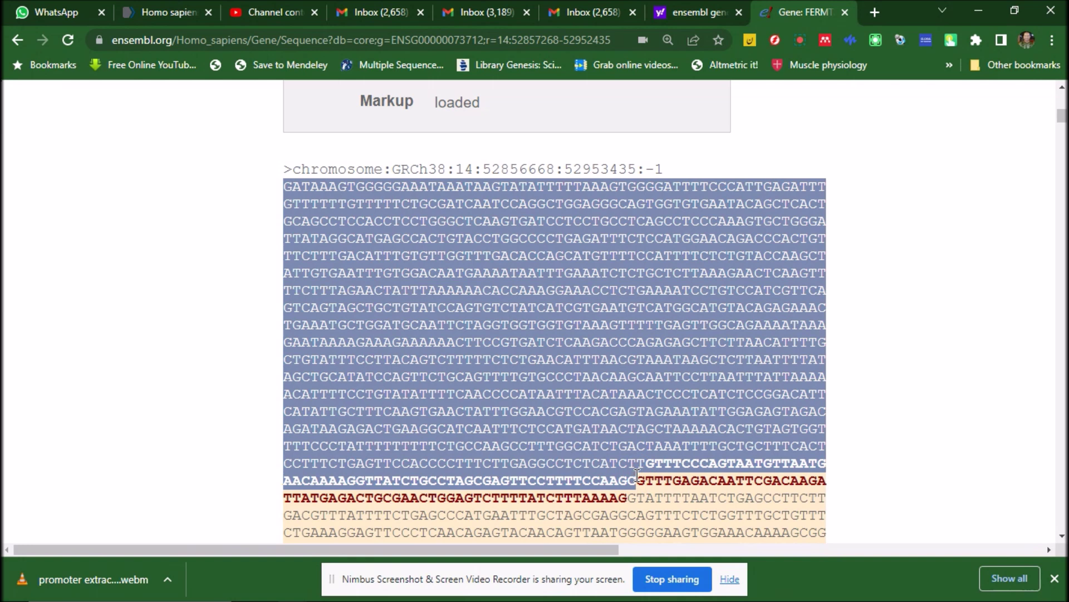
shift+click(637, 475)
drag(628, 481, 825, 496)
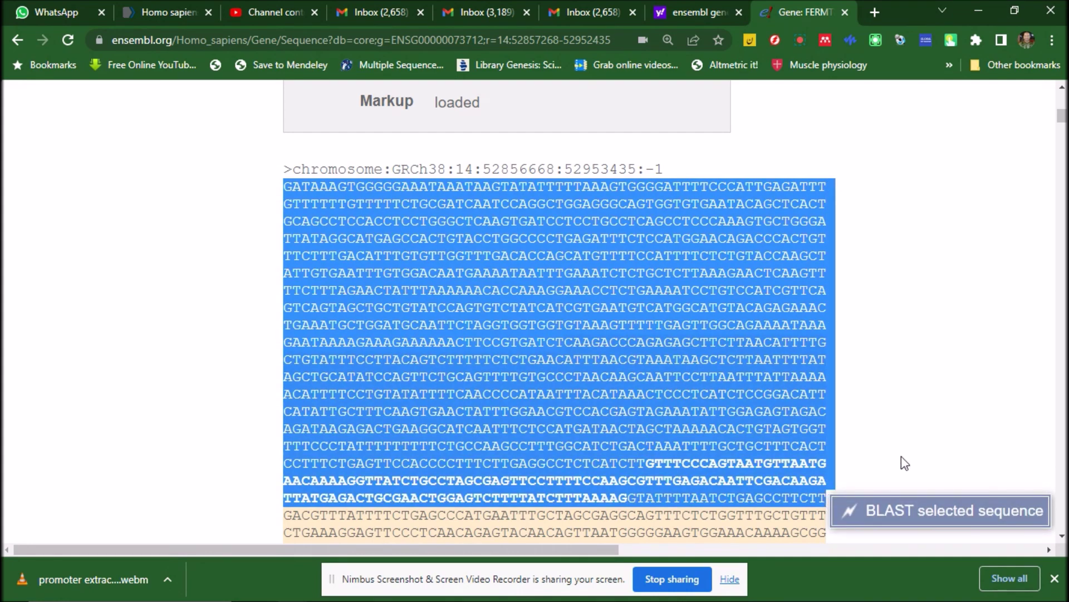